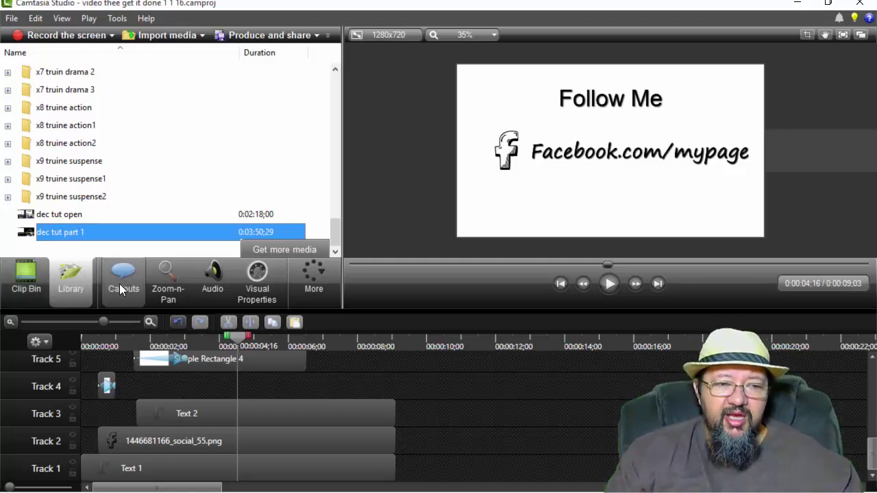
Step: Show the Clip Bin listing the audio file and the two green-screen hand-drawing clips
click(26, 276)
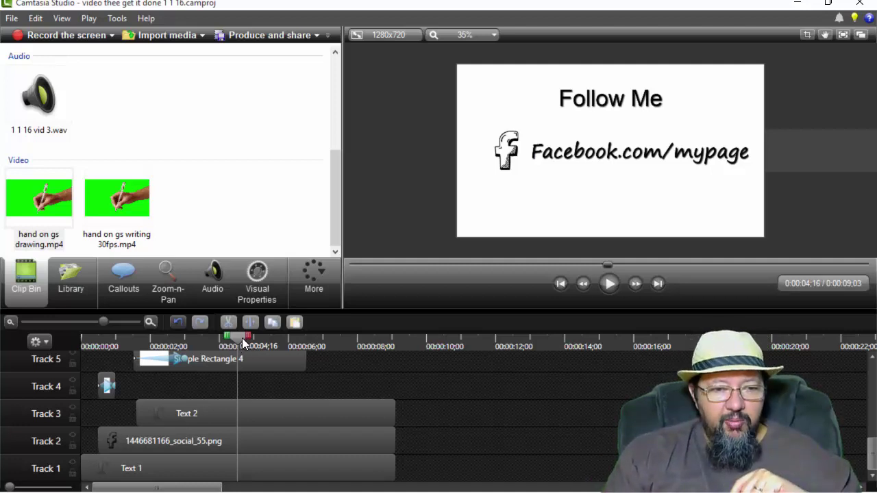
click(87, 340)
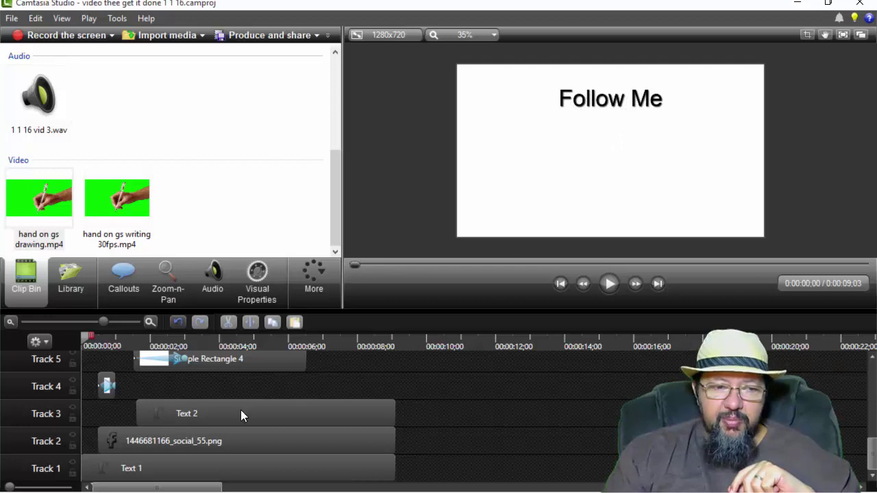
click(611, 286)
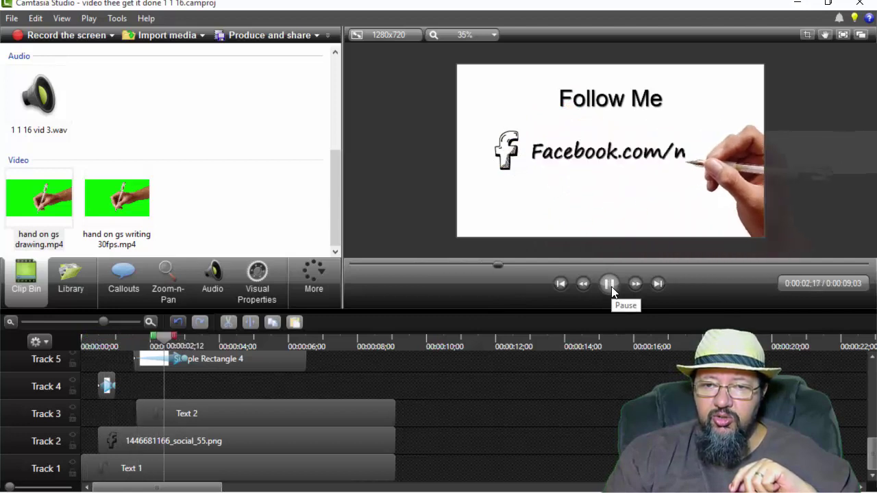
click(611, 287)
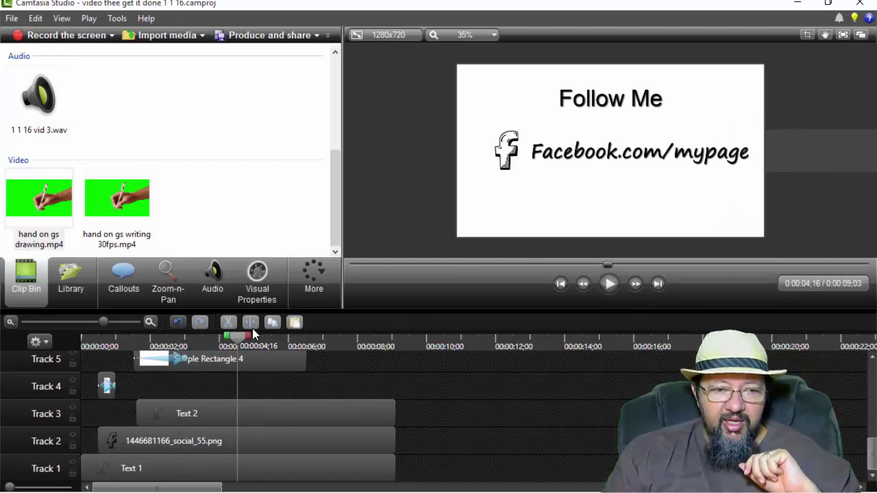
drag(239, 336, 206, 328)
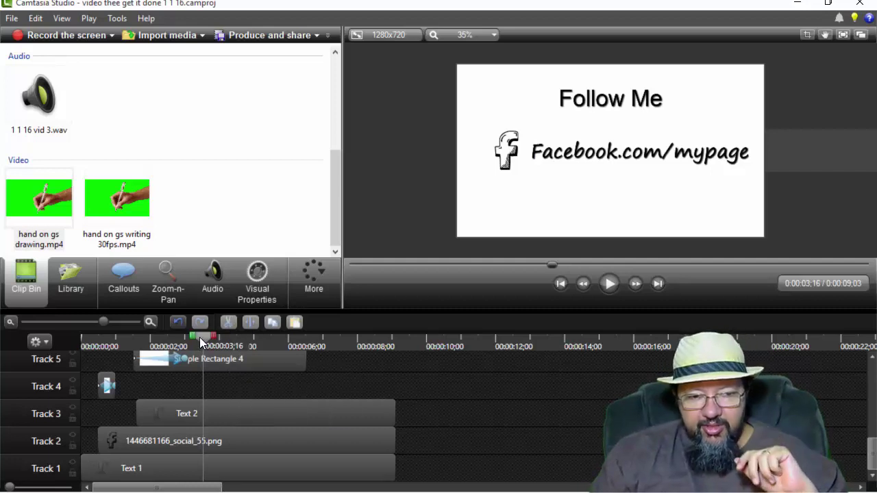
Step: Scrub the timeline, return to the start, then set the playhead to about 0:00:01;00
drag(201, 337, 57, 348)
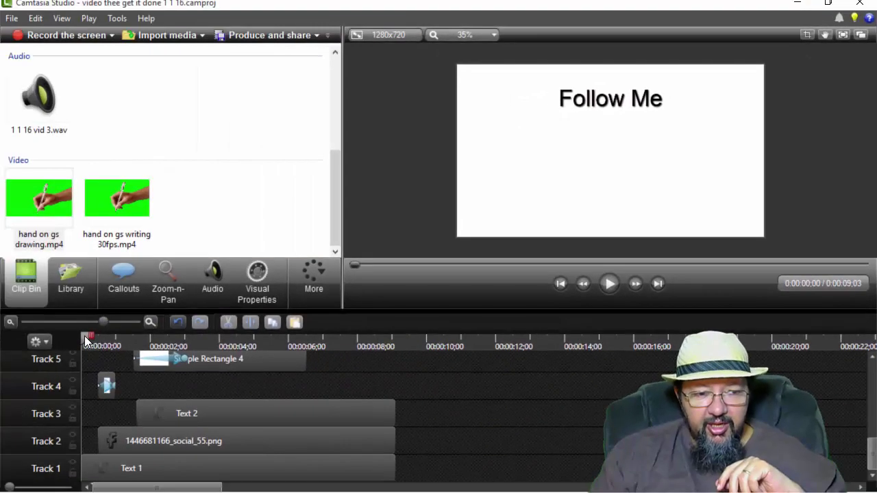
drag(87, 339, 215, 343)
key(ctrl+Home)
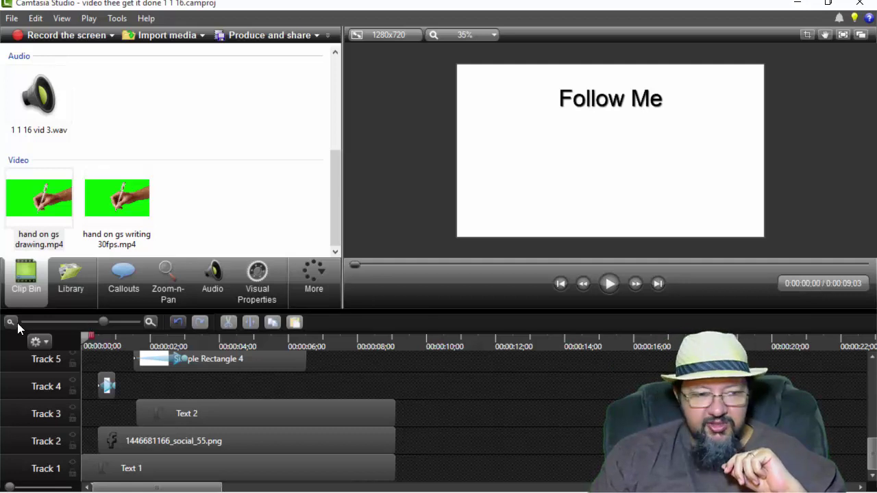
drag(87, 343, 129, 342)
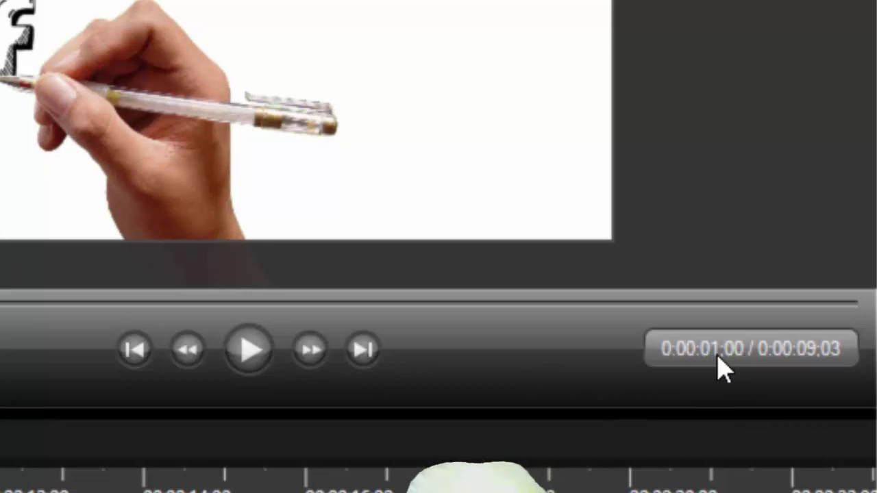
click(196, 357)
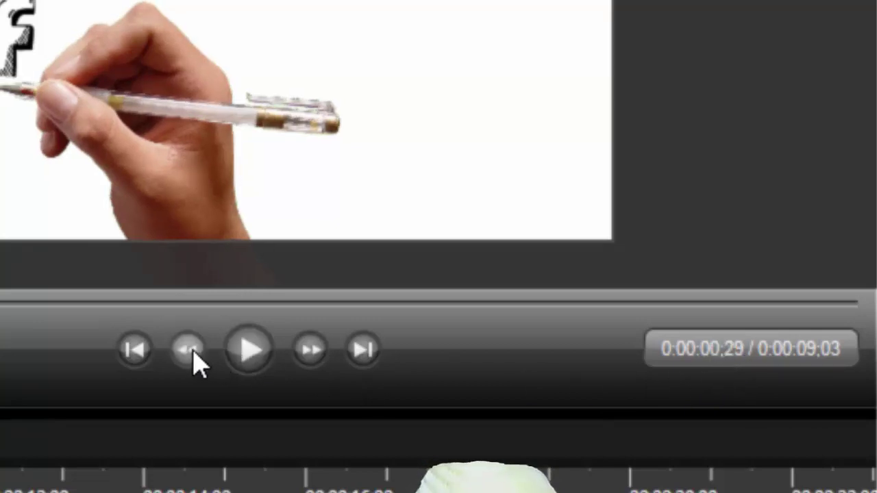
click(314, 358)
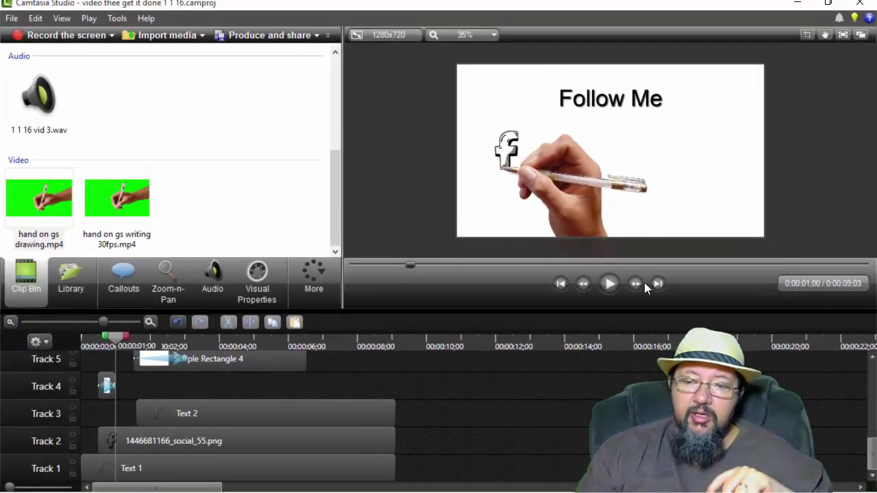
click(583, 283)
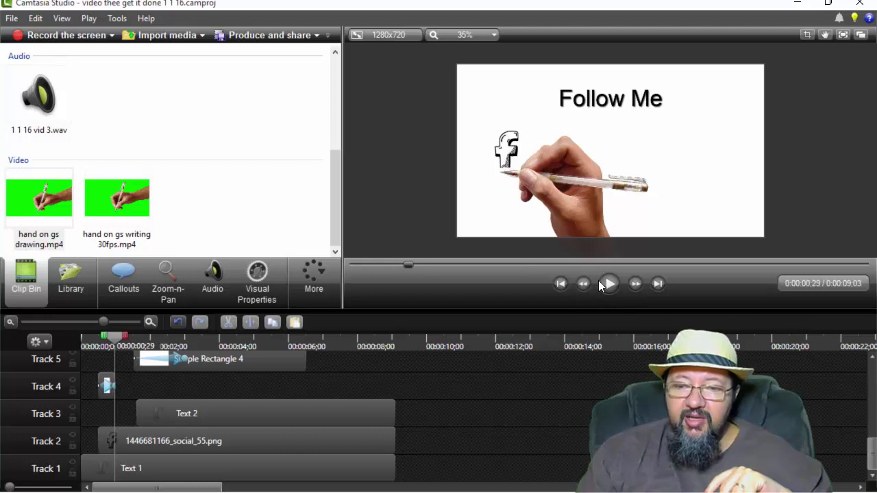
click(635, 281)
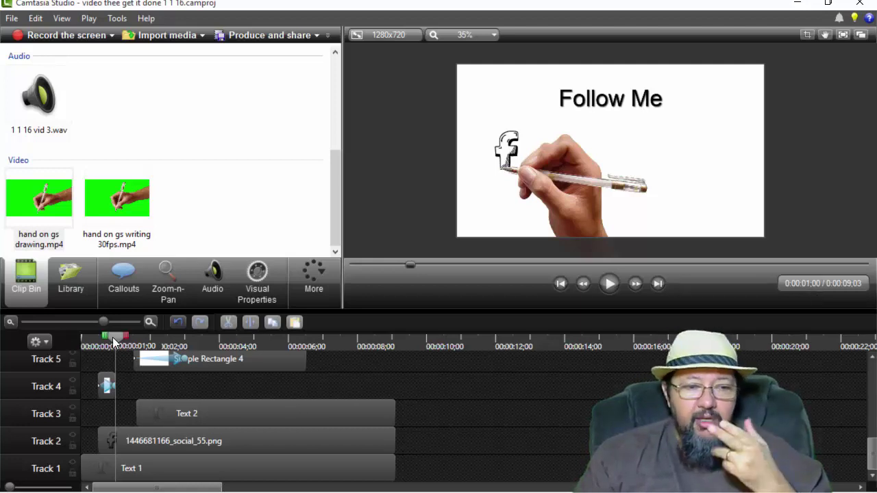
drag(114, 340, 74, 339)
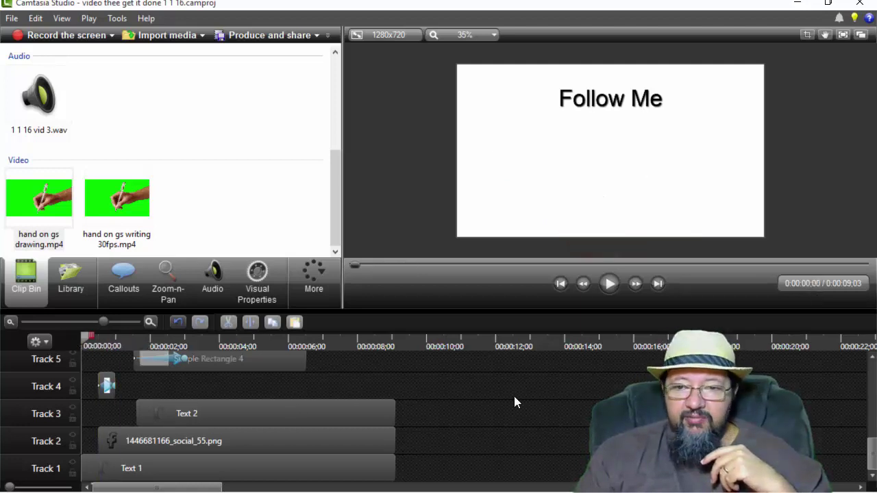
click(634, 284)
click(635, 284)
click(635, 284)
click(635, 284)
click(635, 284)
click(635, 284)
click(635, 284)
click(634, 284)
click(635, 284)
click(635, 284)
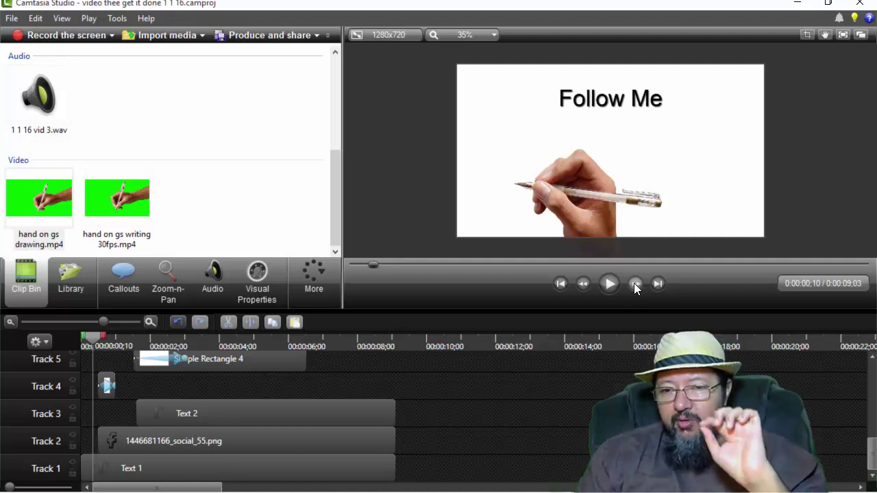
click(635, 284)
click(636, 283)
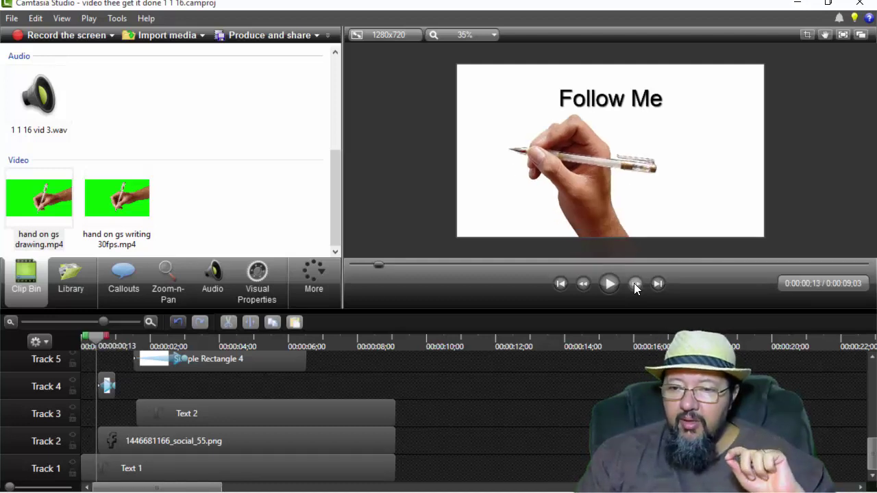
click(635, 284)
click(636, 284)
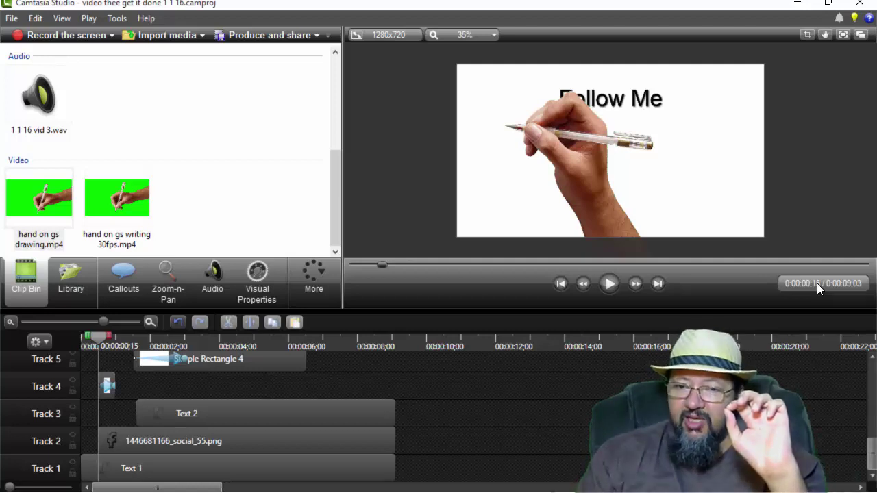
click(634, 283)
click(634, 283)
click(634, 283)
click(634, 283)
click(634, 283)
click(634, 283)
click(634, 283)
click(634, 283)
click(634, 283)
click(634, 283)
click(634, 283)
click(634, 284)
click(634, 283)
click(634, 283)
click(634, 283)
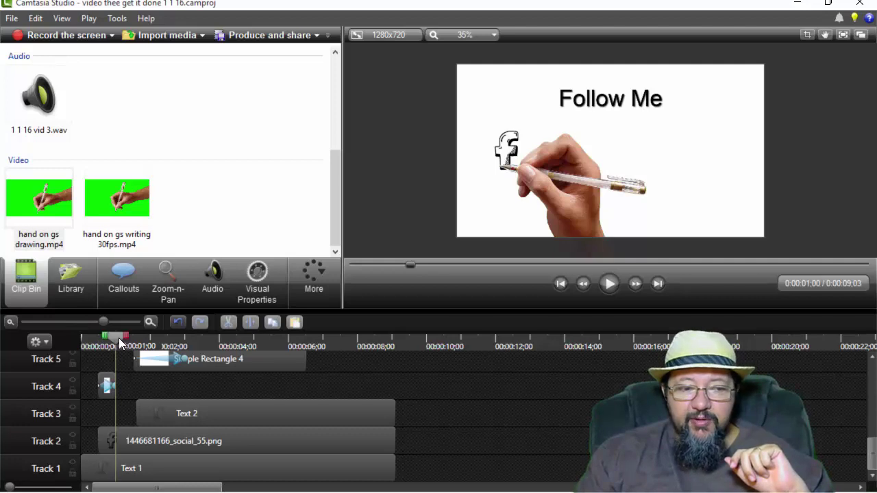
Step: Play the animation from the start and stop just after one second
drag(115, 336, 72, 341)
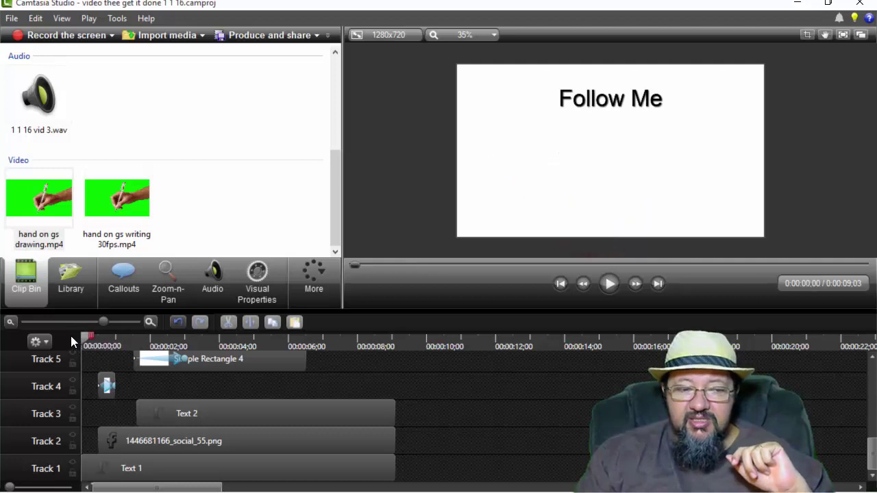
click(609, 284)
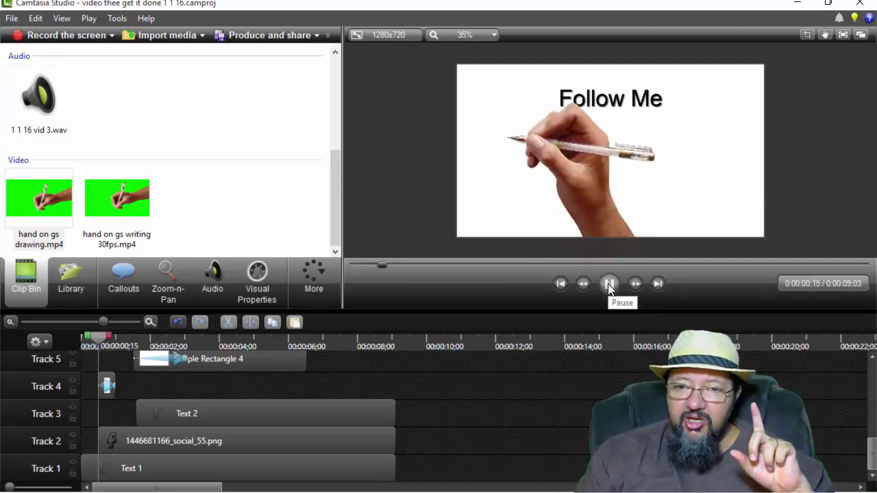
click(607, 283)
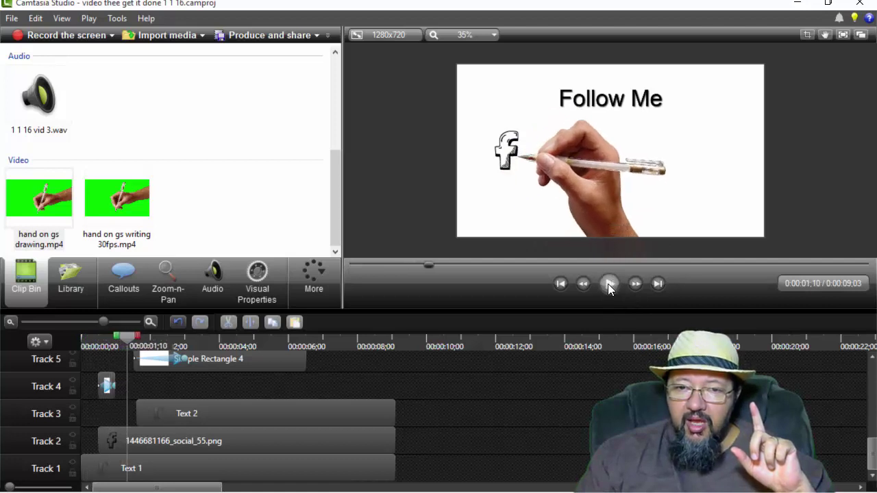
Step: Step frame by frame back to exactly one second on the timeline
click(583, 285)
click(583, 284)
click(583, 285)
click(583, 284)
click(583, 284)
click(584, 284)
click(583, 284)
click(583, 284)
click(583, 284)
click(583, 284)
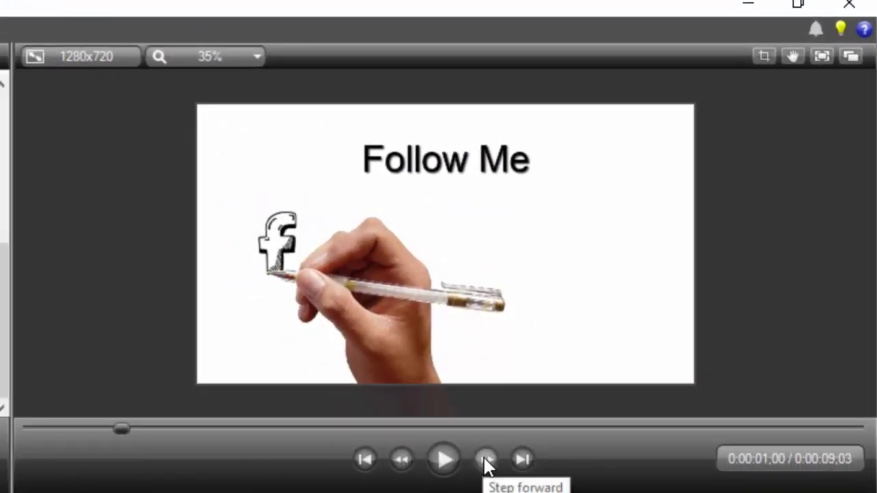
click(487, 461)
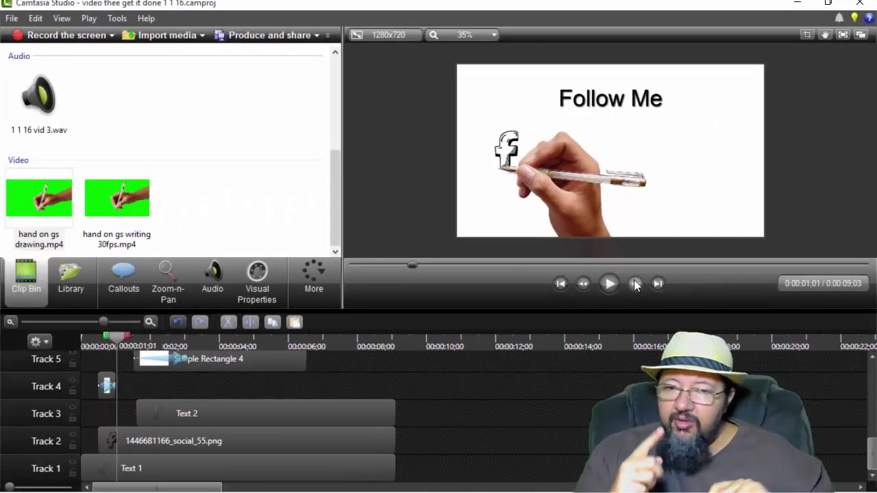
click(582, 284)
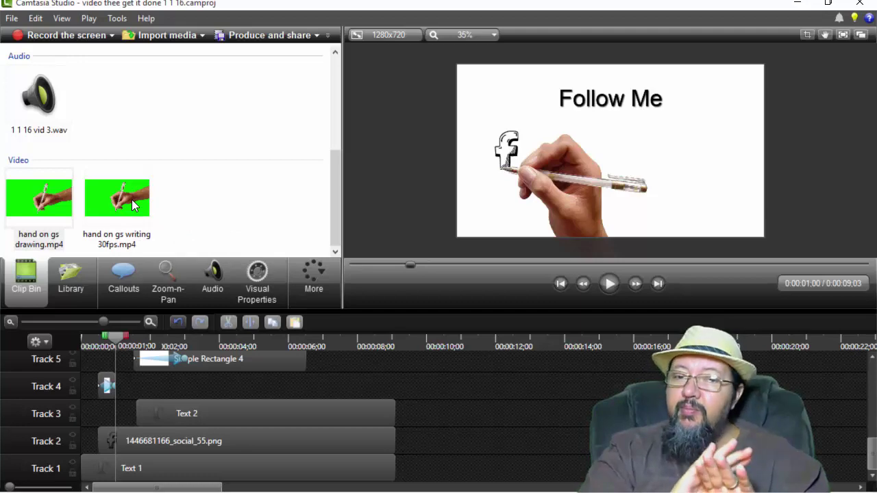
Step: Zoom the timeline in to frame level and set the playhead to 1;03
scroll(149, 195, up, 3)
scroll(251, 378, up, 3)
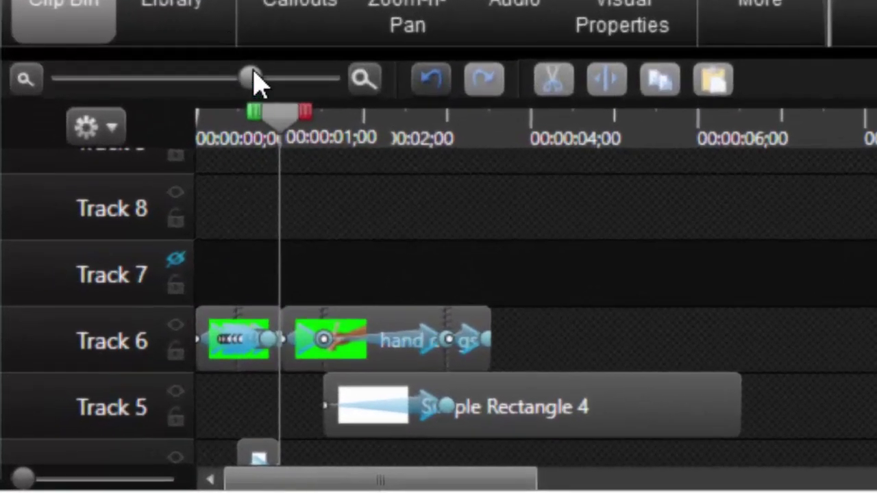
drag(203, 159, 262, 161)
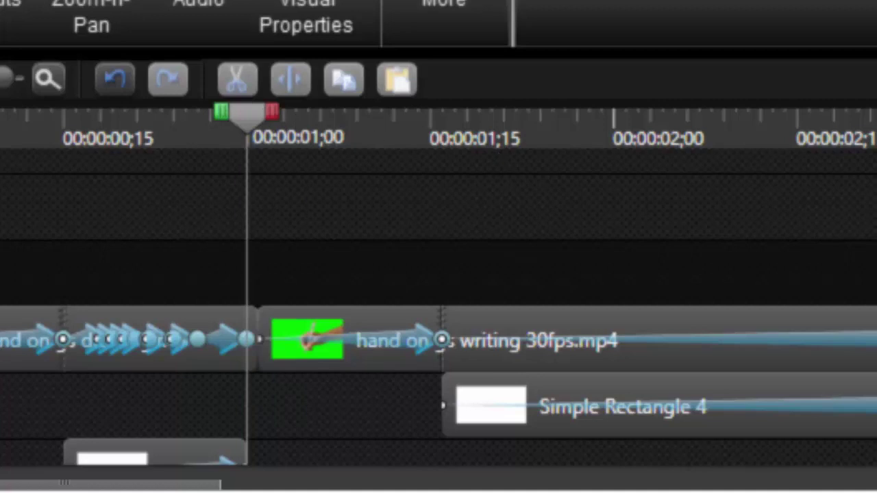
drag(246, 113, 283, 113)
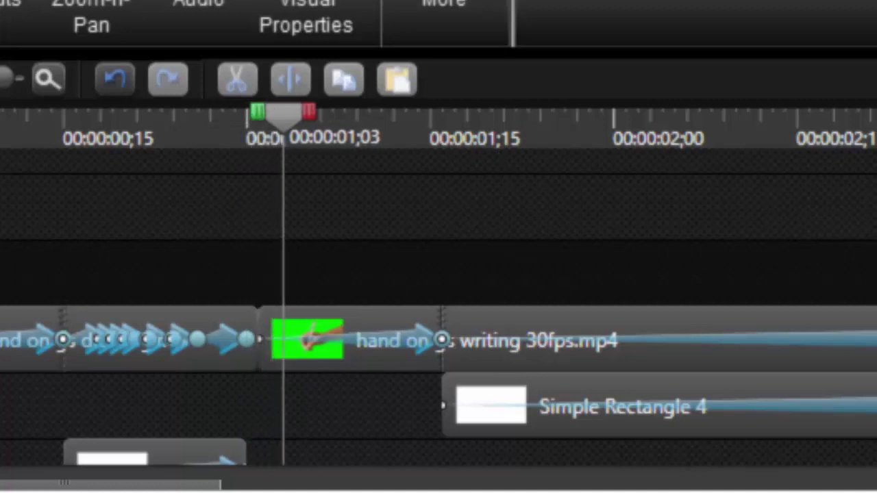
Step: Nudge the hand on gs writing 30fps clip along Track 6 and check it at 1;15
click(346, 317)
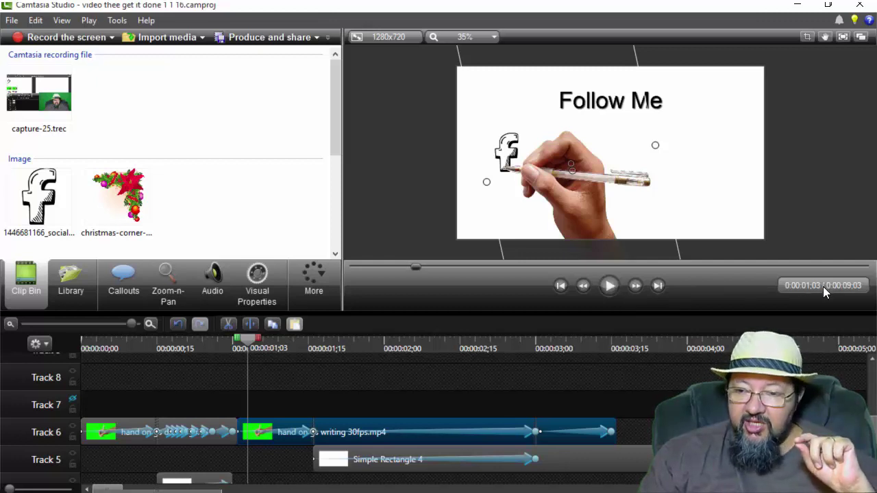
drag(284, 433, 286, 452)
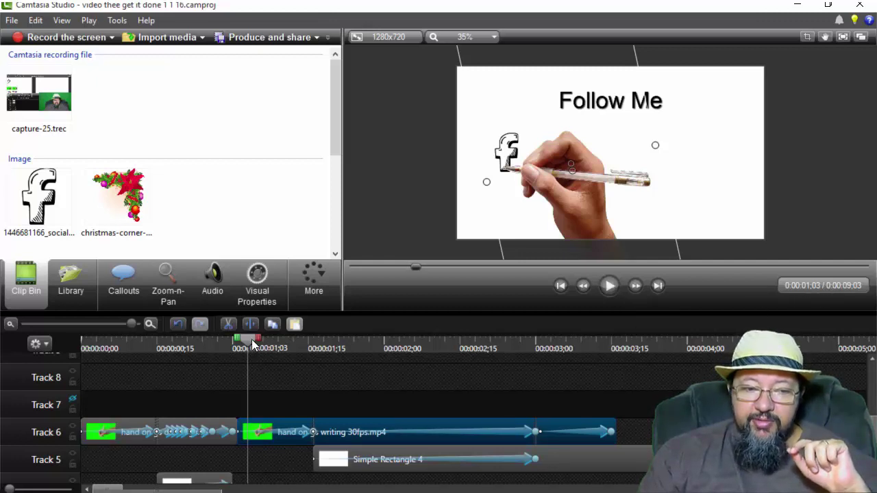
drag(249, 339, 238, 339)
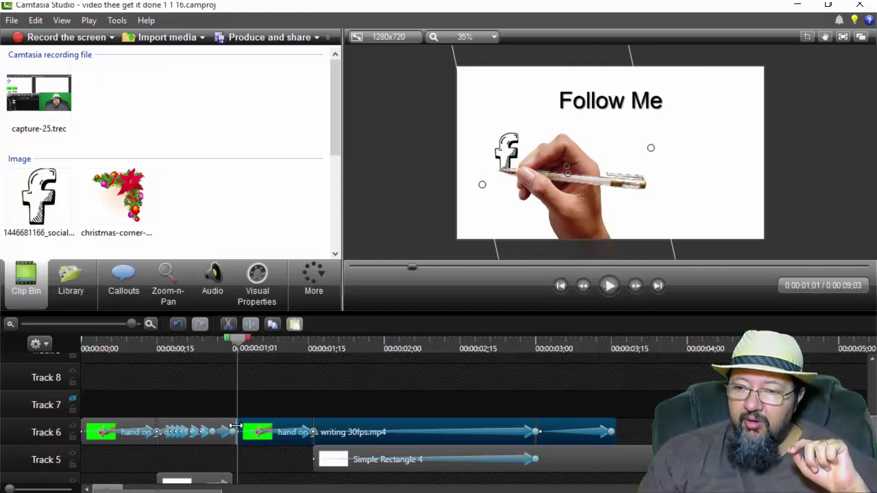
drag(240, 347, 317, 348)
click(279, 432)
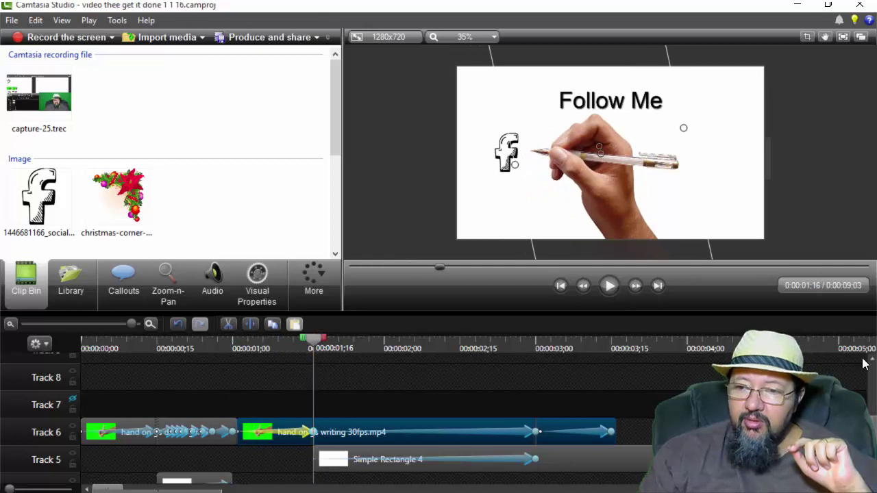
click(588, 284)
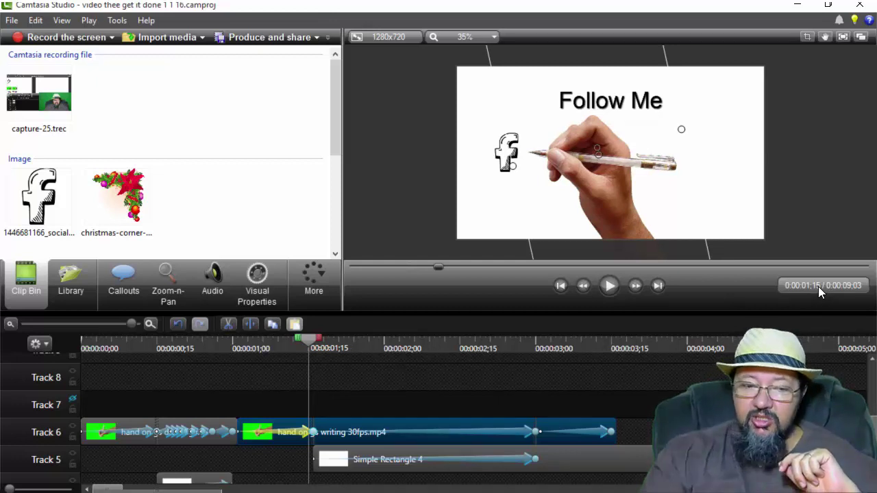
Step: Advance through the writing to 3;00, zoom further in, and settle the playhead at 2;28
click(636, 284)
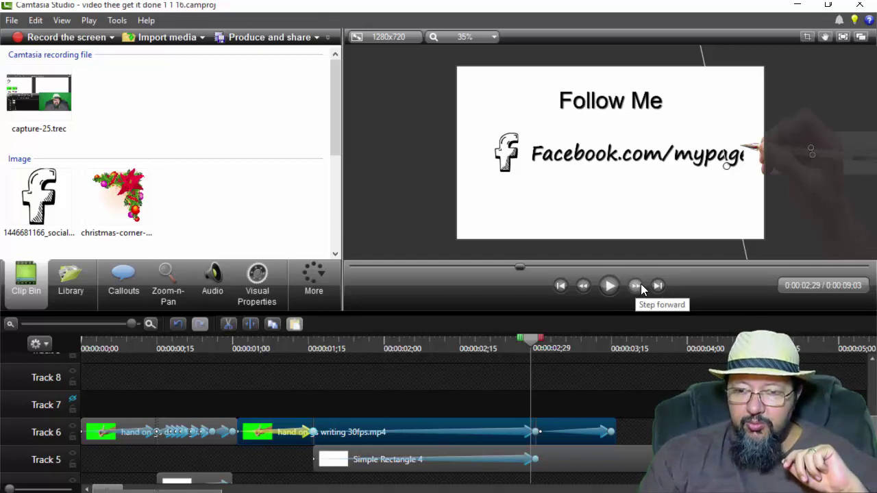
click(638, 284)
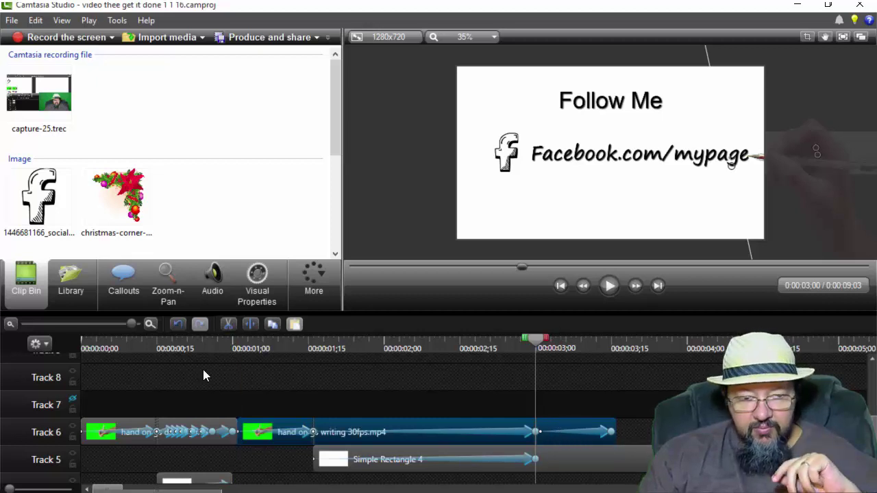
click(143, 326)
drag(475, 340, 436, 344)
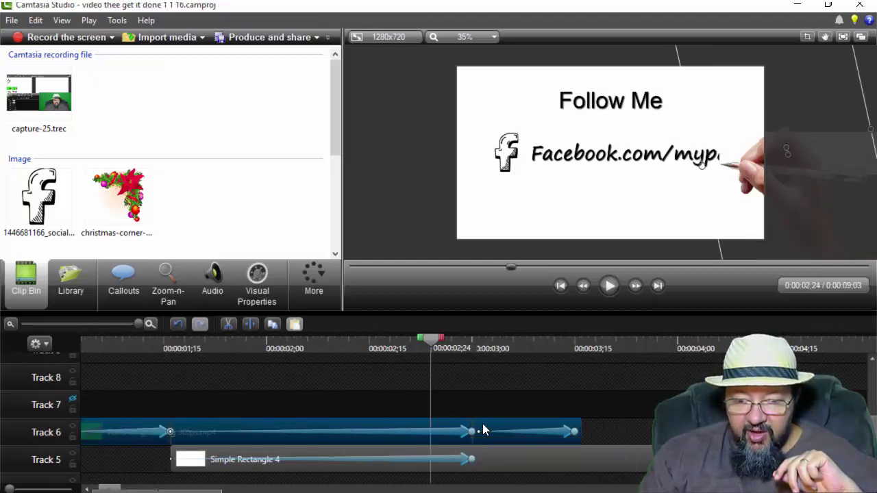
drag(433, 340, 476, 344)
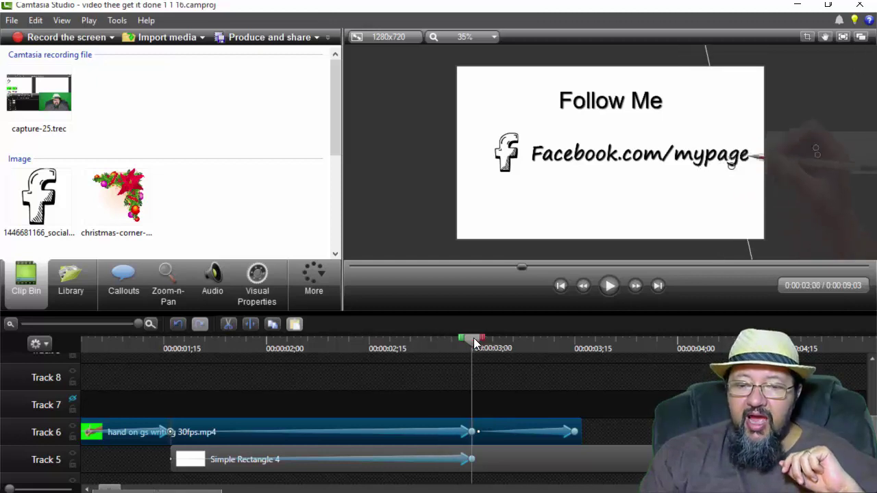
Step: Step forward to 3;15 where the hand has left, and select the writing clip's end
click(637, 285)
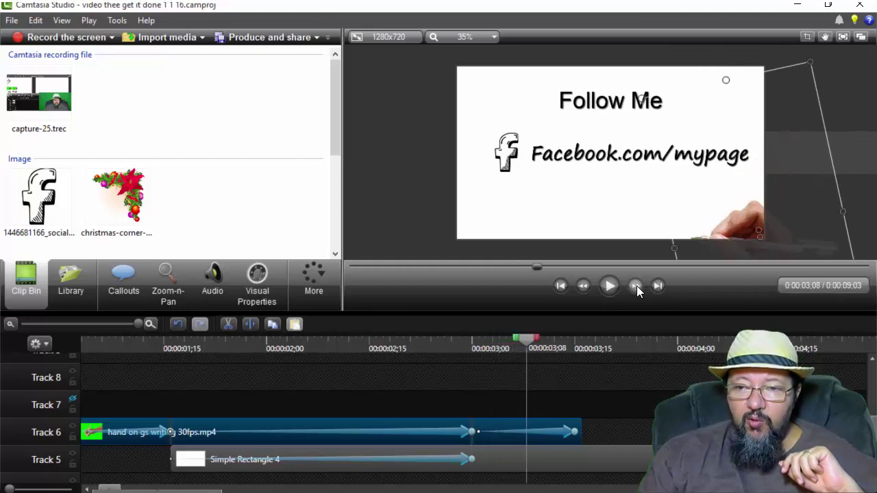
click(637, 286)
click(637, 285)
click(637, 286)
click(637, 286)
click(637, 286)
click(636, 286)
click(636, 285)
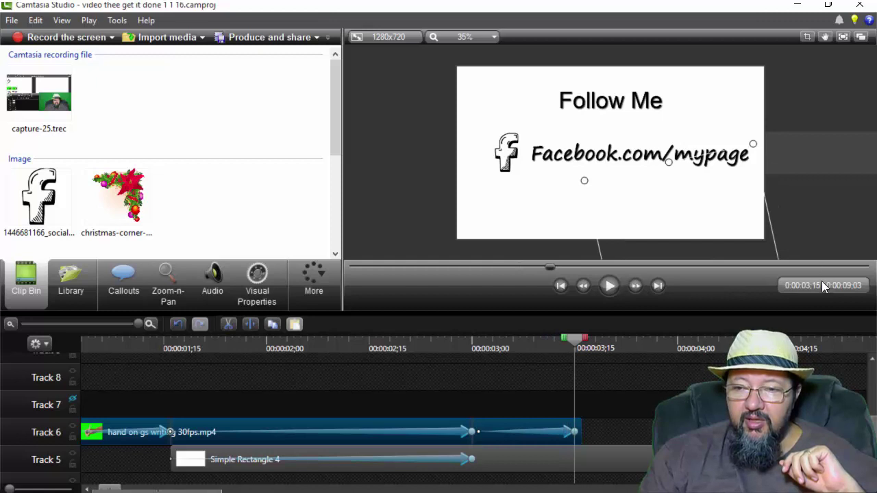
click(572, 432)
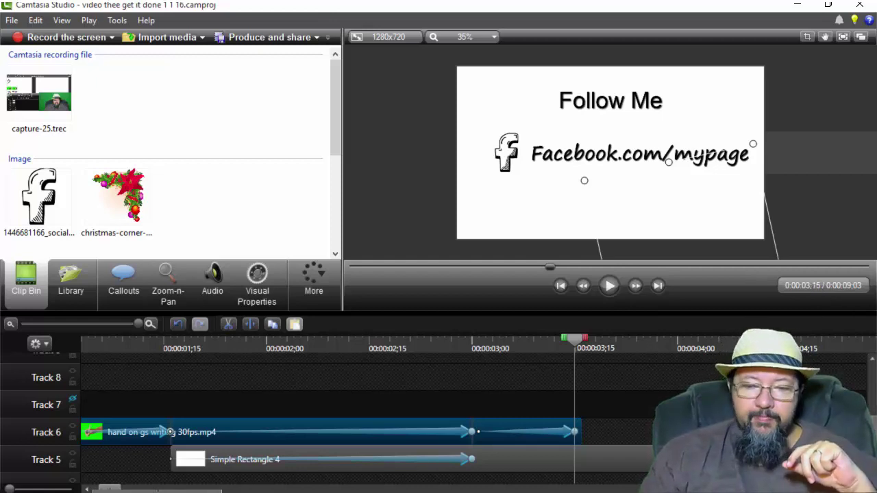
scroll(439, 418, down, 1)
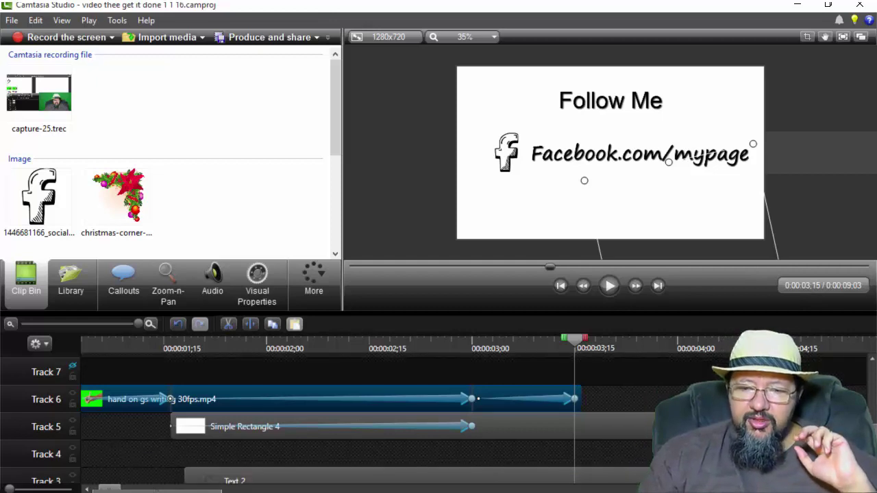
scroll(438, 418, down, 2)
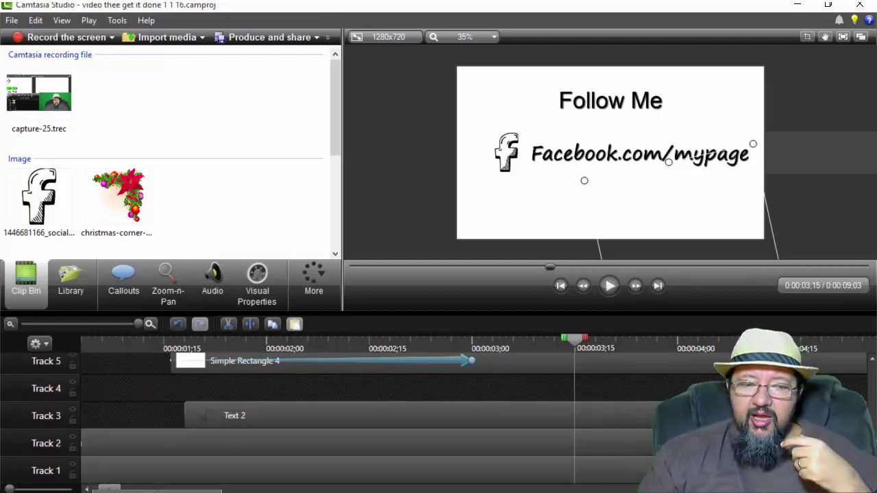
scroll(439, 418, up, 3)
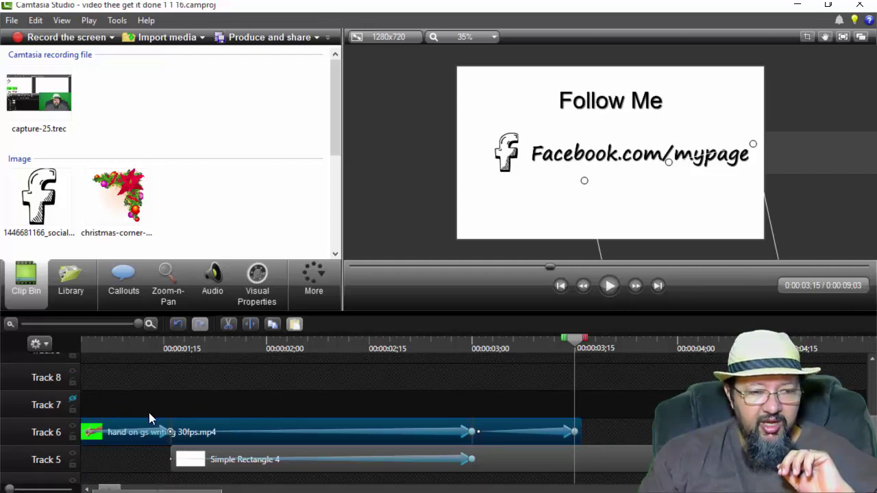
scroll(178, 405, down, 3)
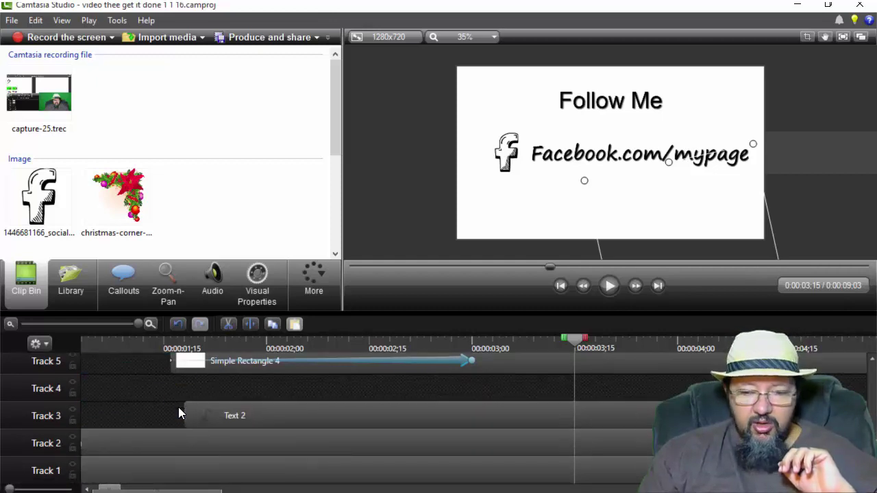
drag(137, 324, 108, 318)
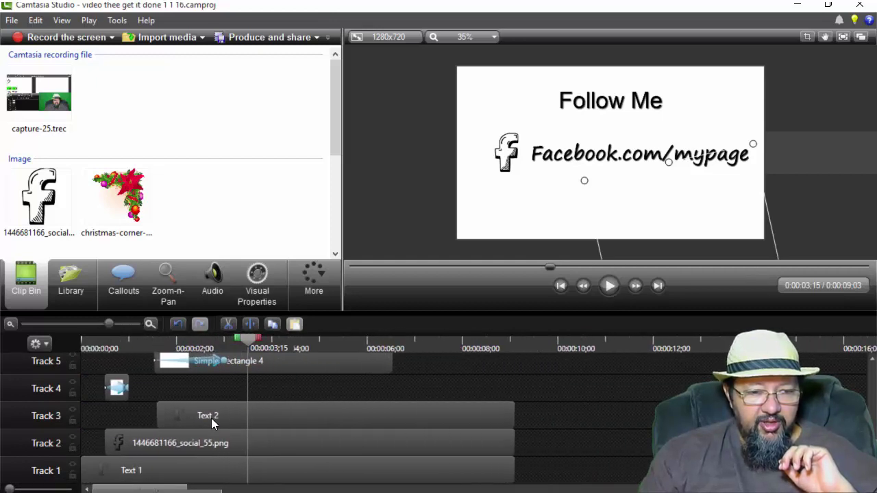
scroll(875, 430, up, 3)
scroll(875, 430, up, 1)
scroll(205, 411, down, 1)
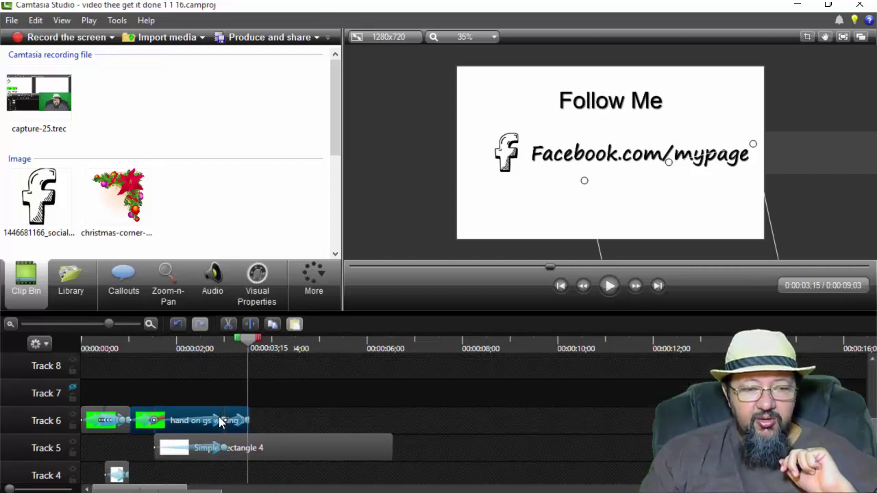
scroll(220, 420, down, 3)
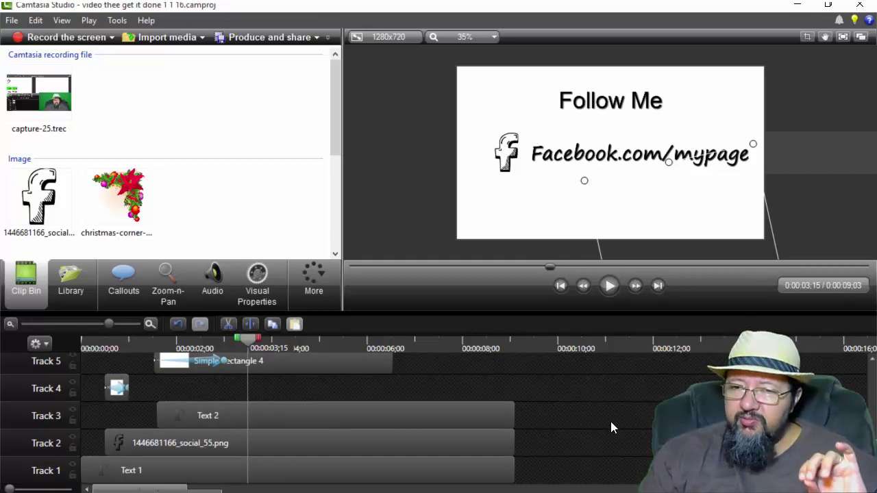
scroll(612, 428, up, 2)
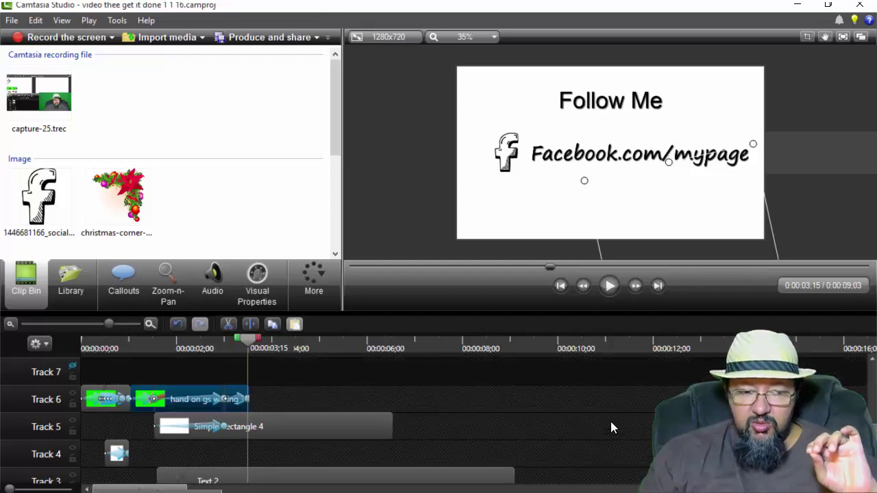
Step: Select all the callout clips across the tracks and add them to the Library
drag(103, 364, 532, 484)
scroll(562, 447, up, 1)
scroll(563, 446, up, 1)
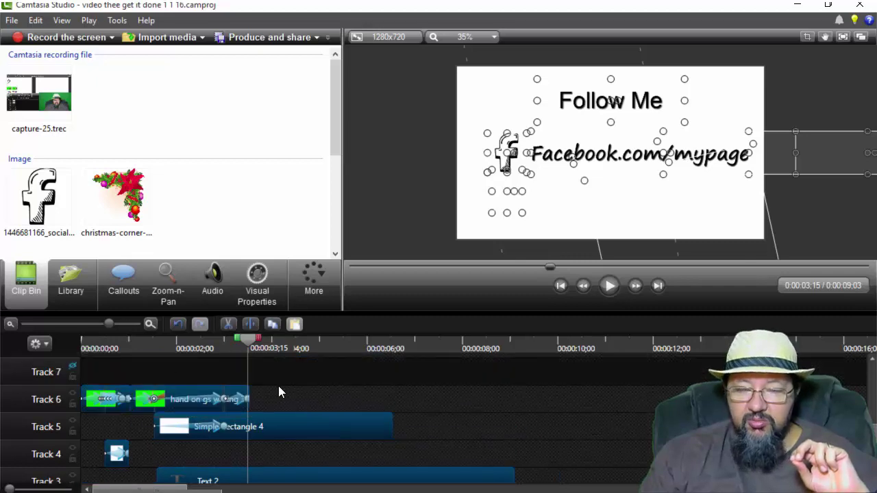
right_click(276, 425)
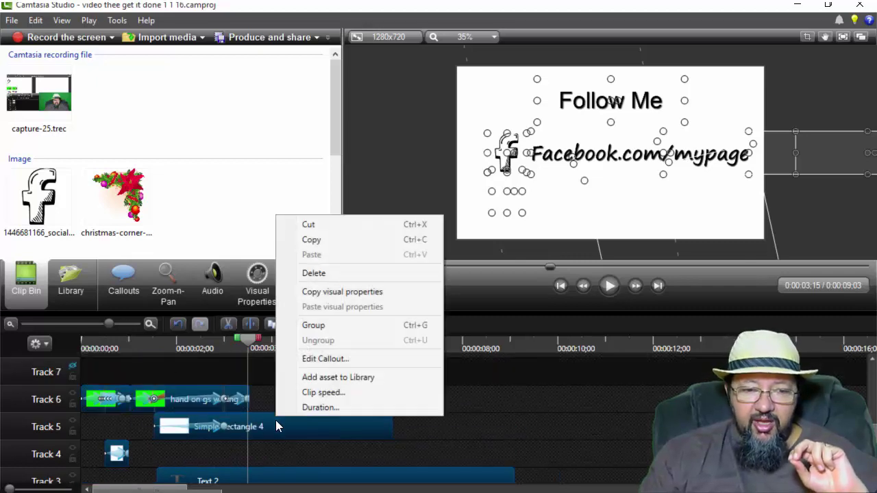
click(327, 377)
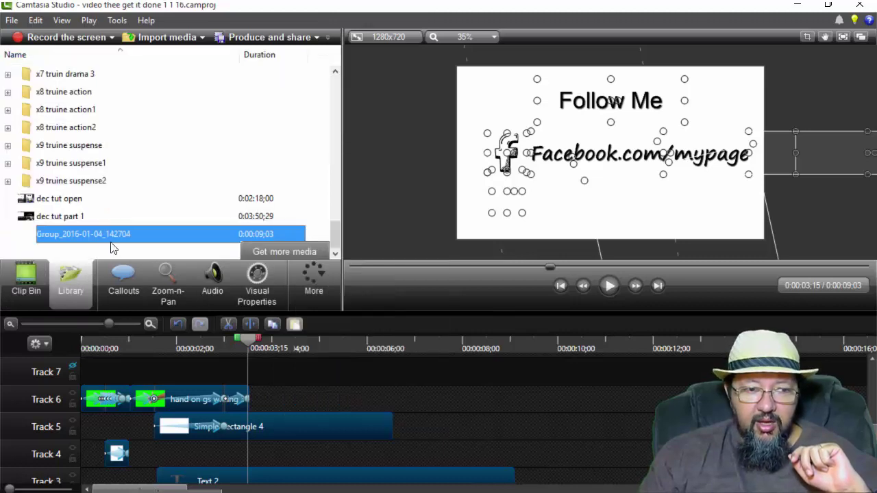
Step: Rename the new Library group to 'fb callout 1'
click(109, 237)
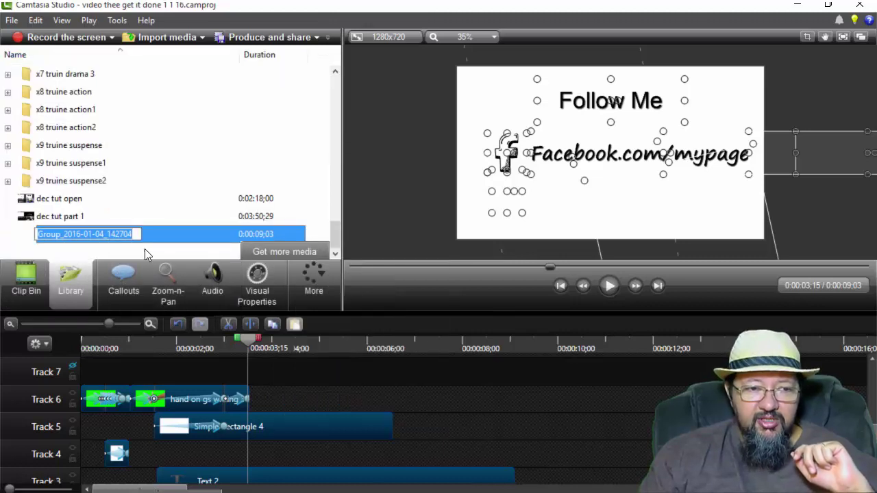
key(BackSpace)
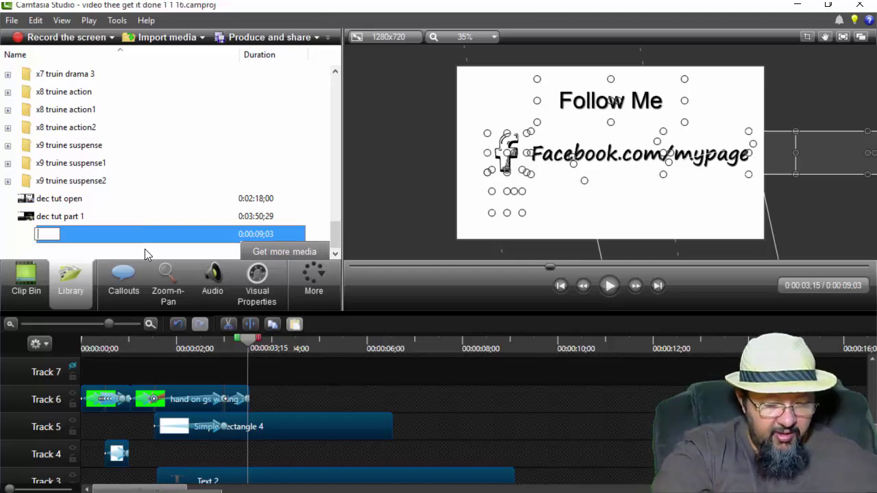
text(fb ca)
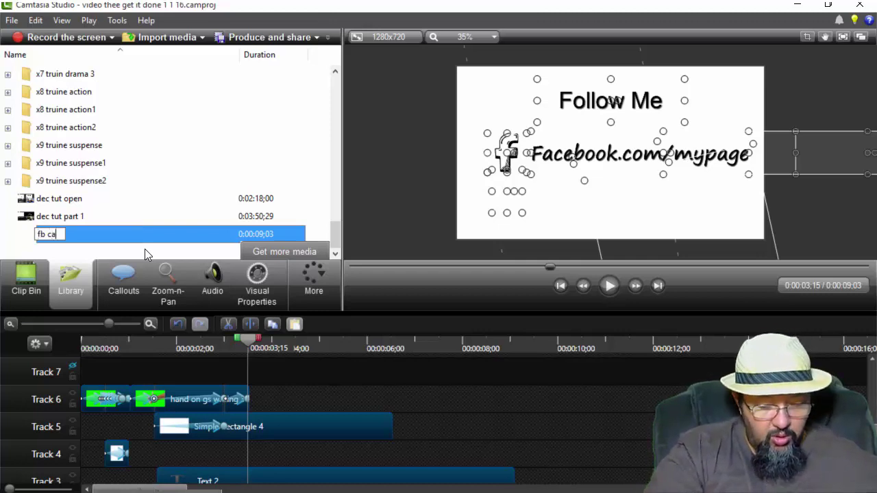
text(llout)
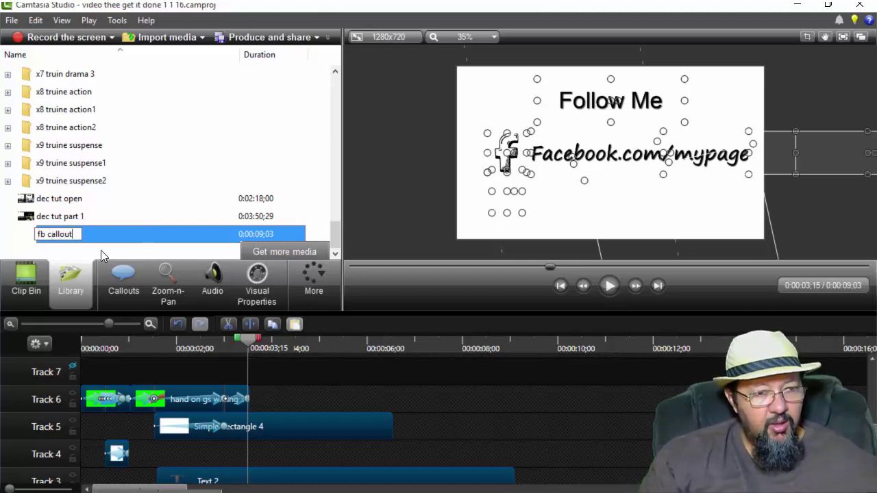
text( 1)
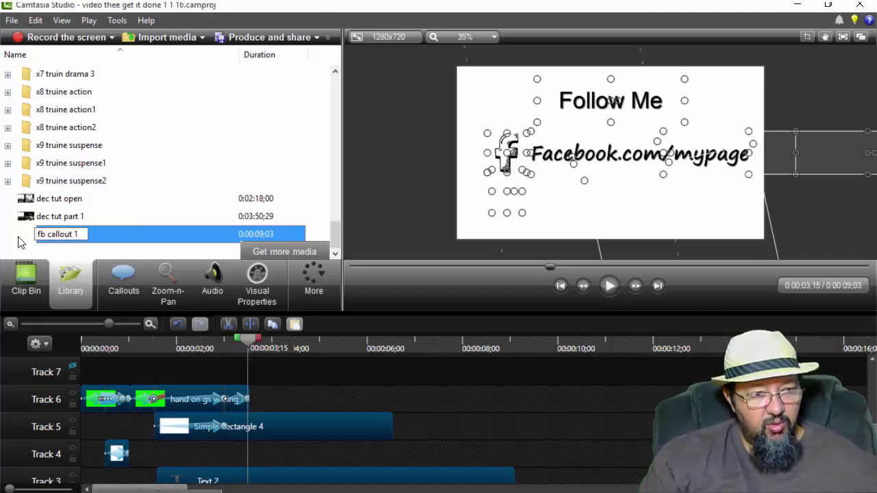
key(Return)
click(62, 237)
click(62, 236)
Step: Retype the Library item name, removing the stray space to leave 'fb callout 1'
scroll(410, 382, down, 2)
scroll(410, 385, up, 3)
key(BackSpace)
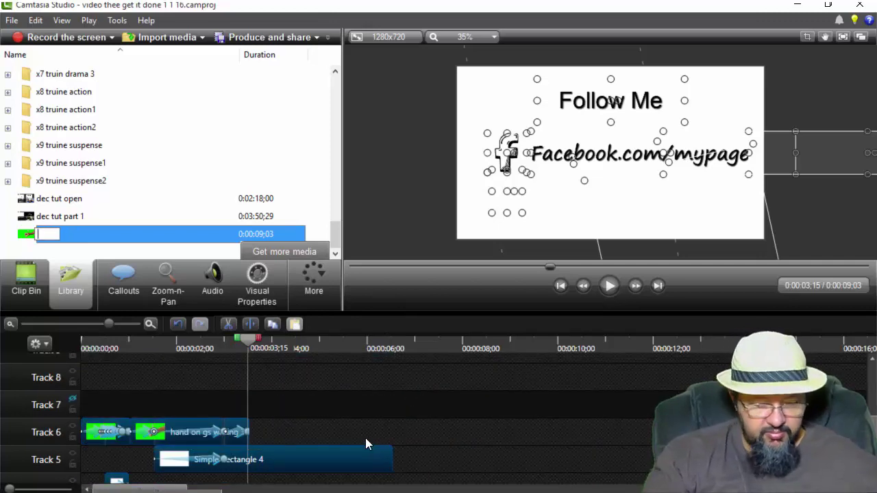
text(fb)
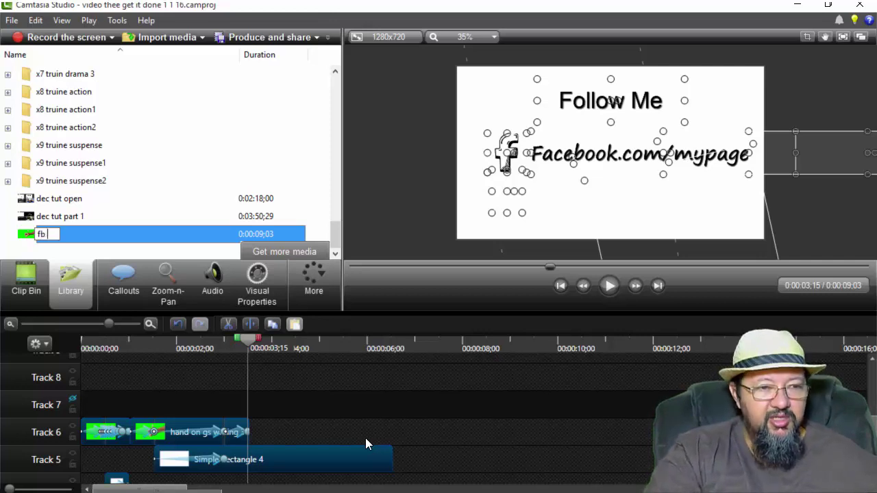
text( call)
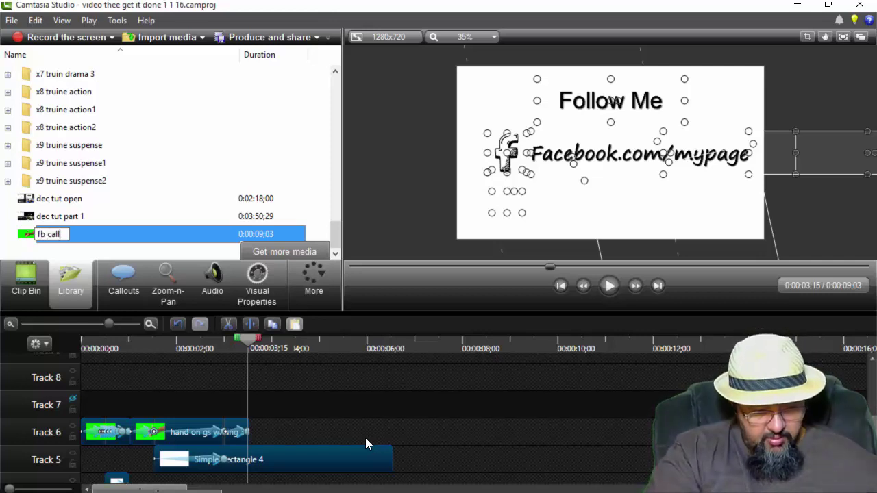
text( out)
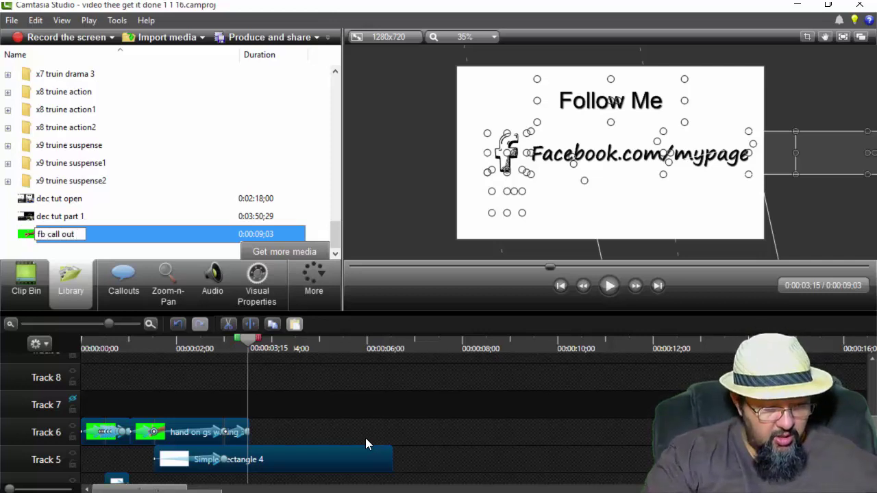
text( 1)
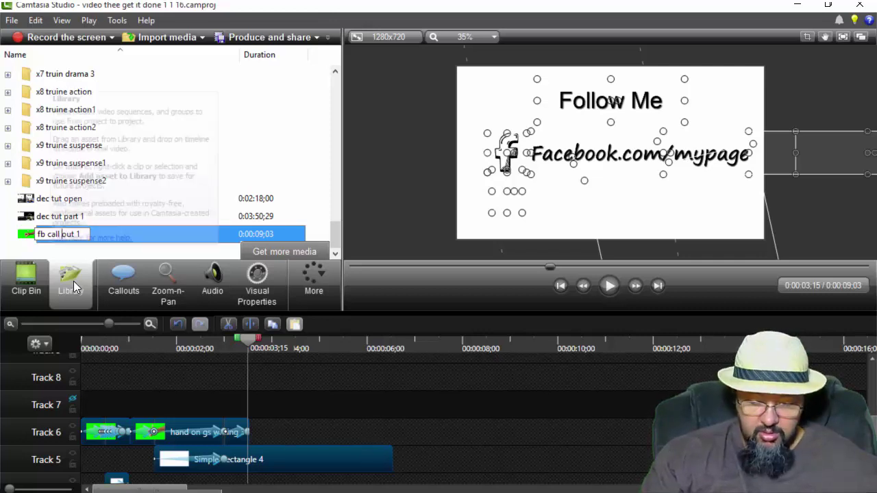
key(Left)
key(Left)
key(Left)
key(Left)
key(Left)
key(BackSpace)
key(Return)
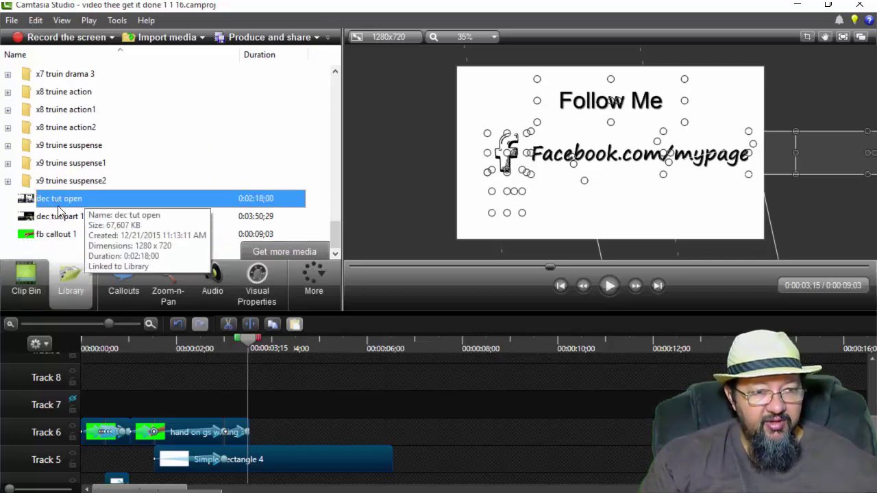
scroll(279, 392, down, 1)
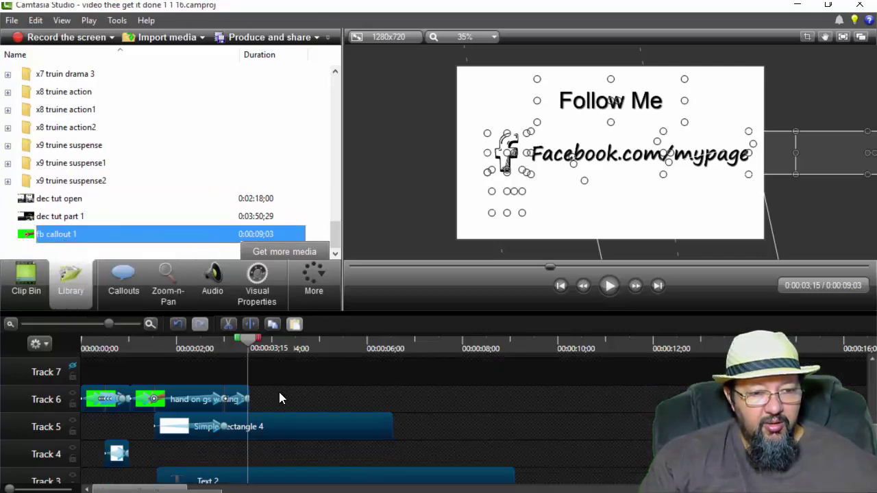
click(272, 392)
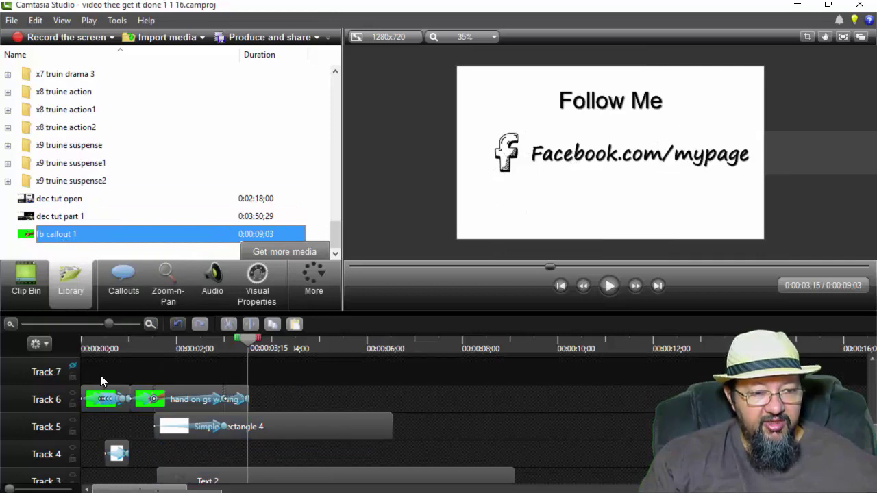
Step: Replace the loose timeline clips with the fb callout 1 group at 0 on Track 1 and play it back
drag(99, 375, 226, 483)
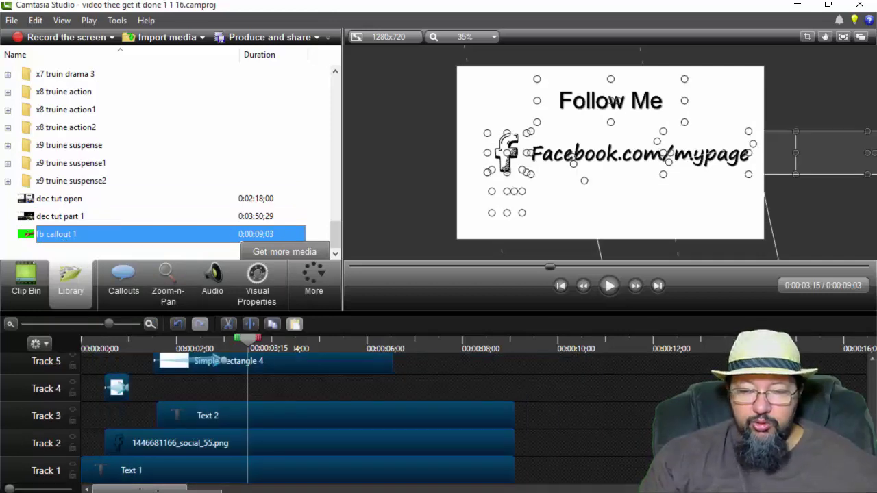
key(Delete)
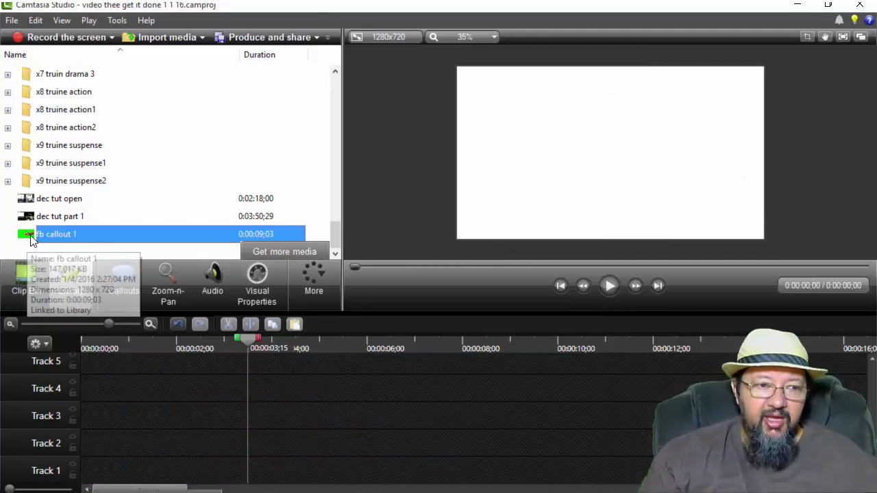
drag(31, 240, 186, 475)
drag(252, 339, 74, 369)
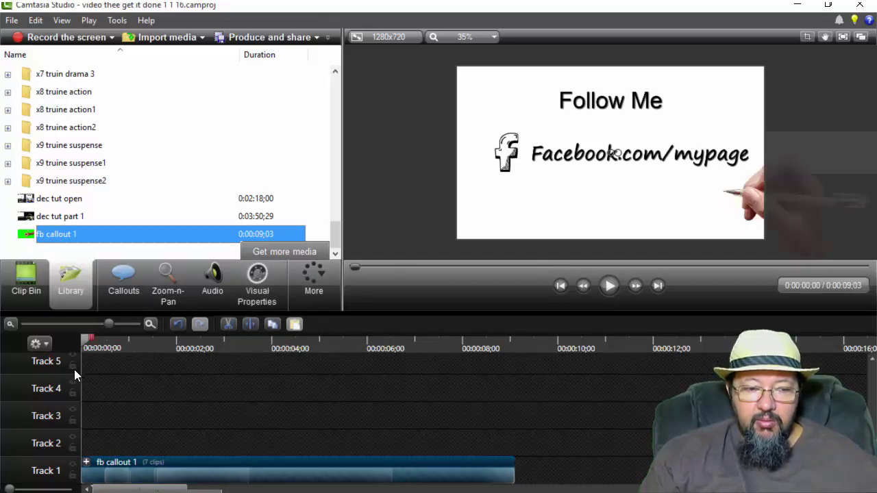
click(610, 286)
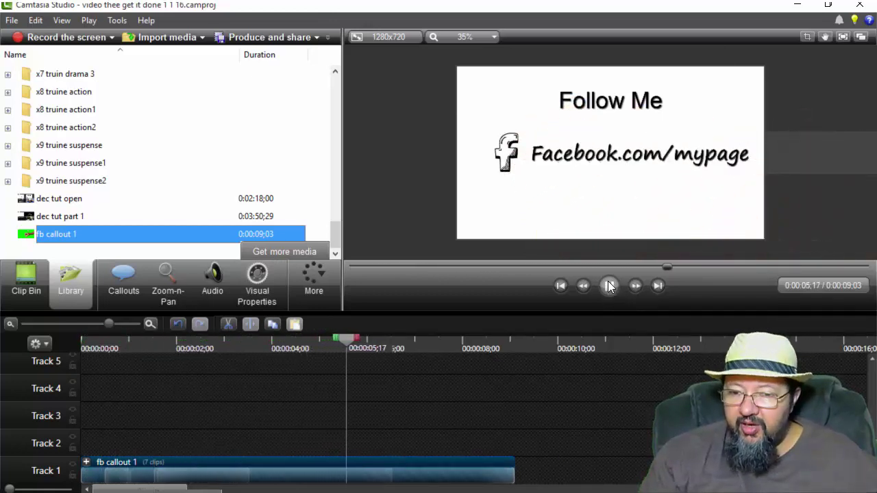
click(609, 287)
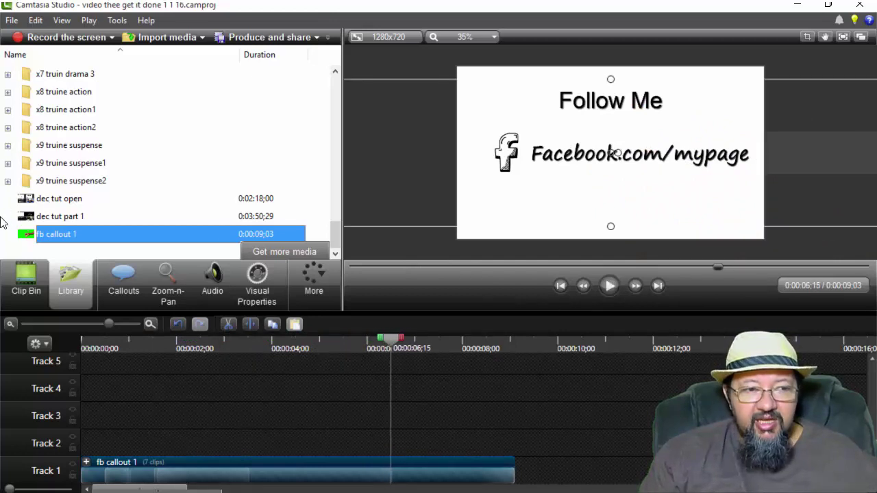